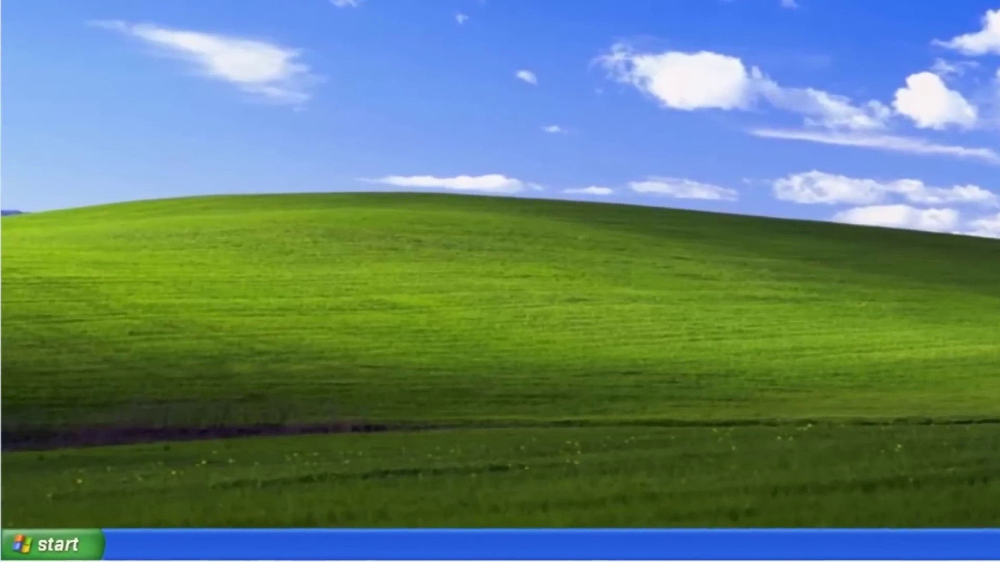
Launch Internet Explorer from the Start menu and go to bing.com
left_click(89, 545)
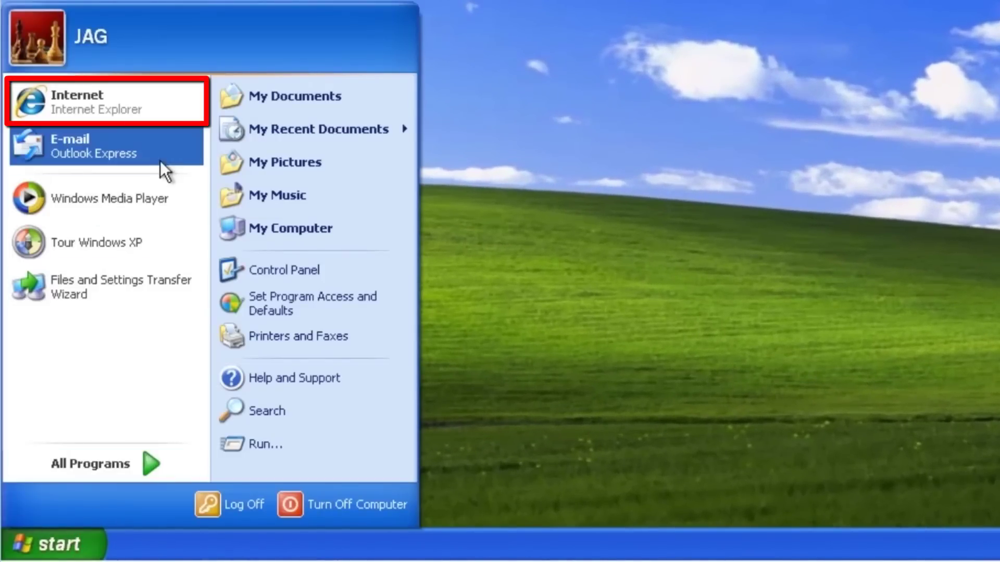
left_click(158, 111)
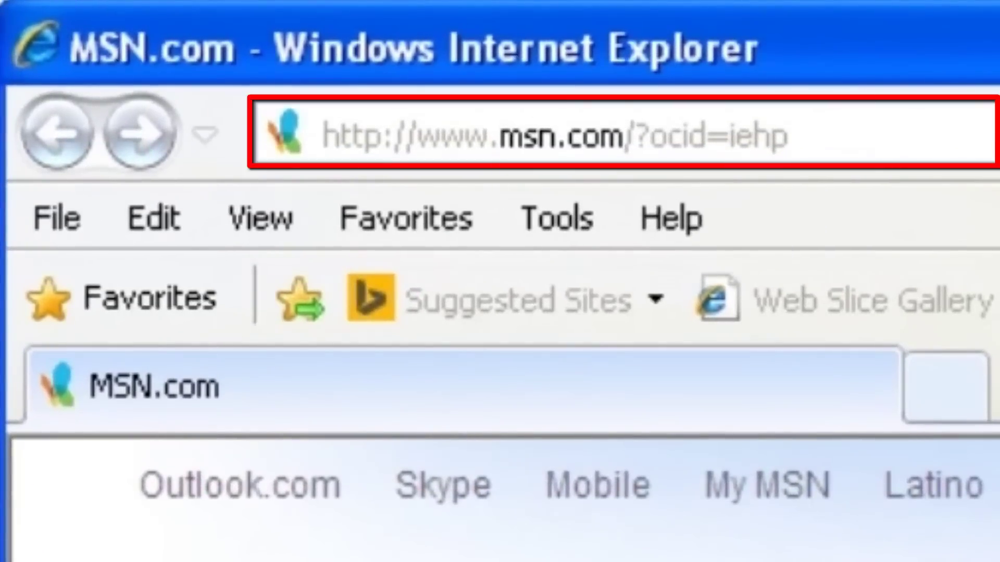
left_click(760, 138)
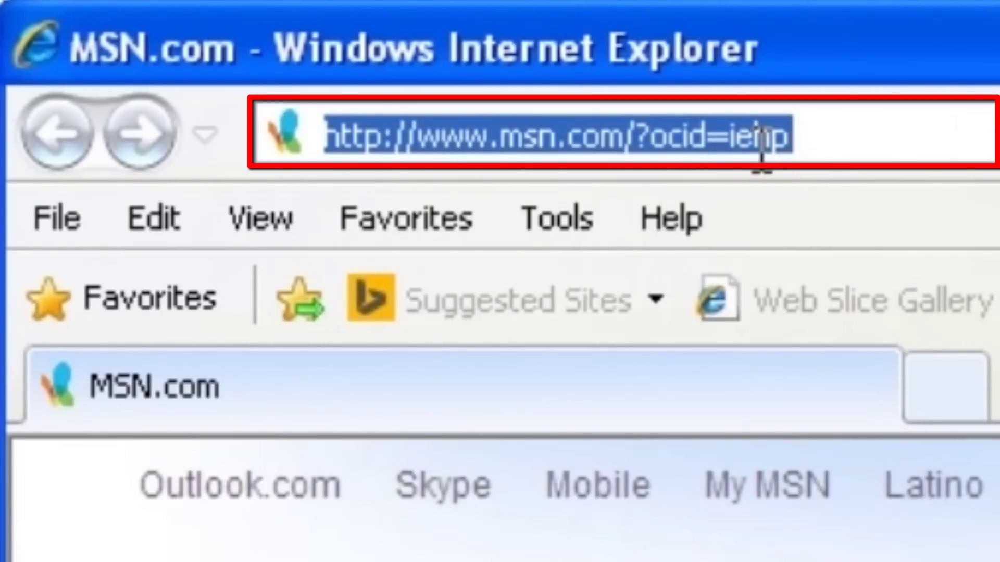
type("bing.com")
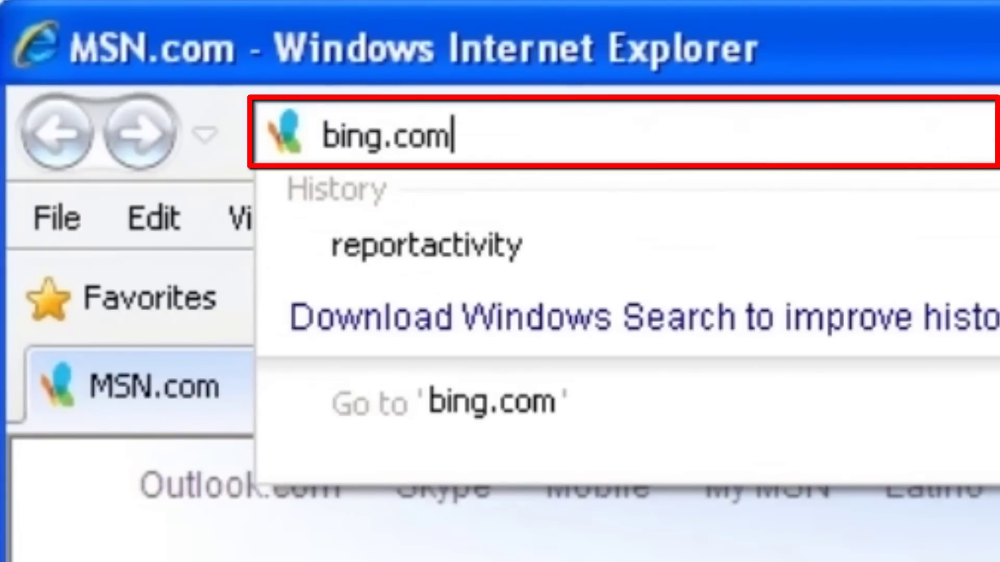
key("Return")
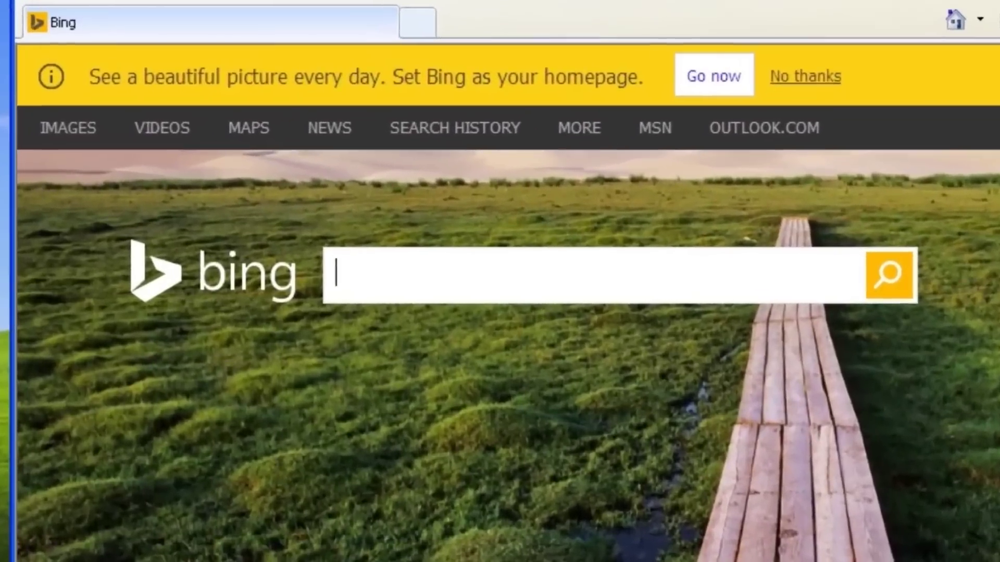
Search Bing for 'microsoft upgrade assistant'
type("micr")
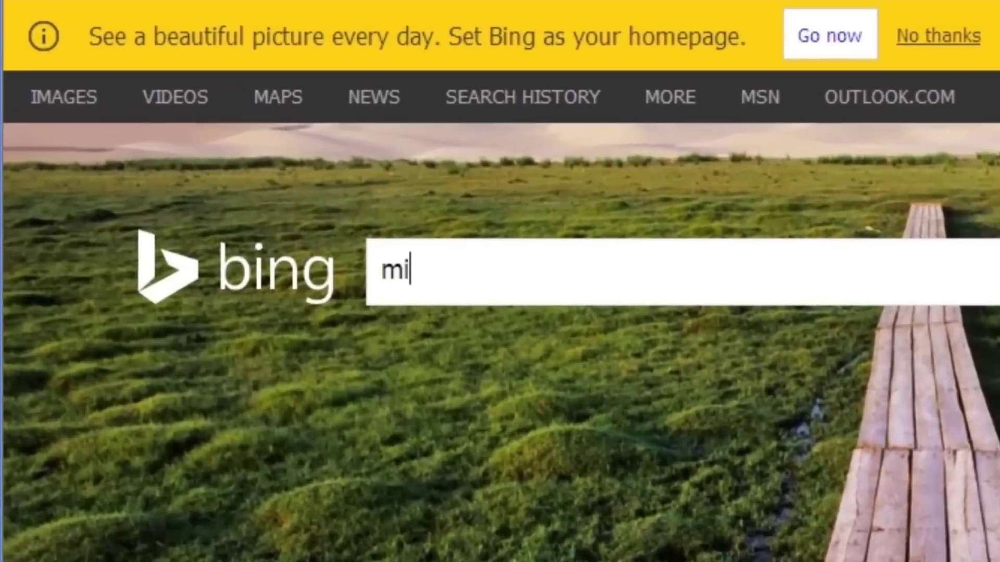
type("osoft upgrade assistant")
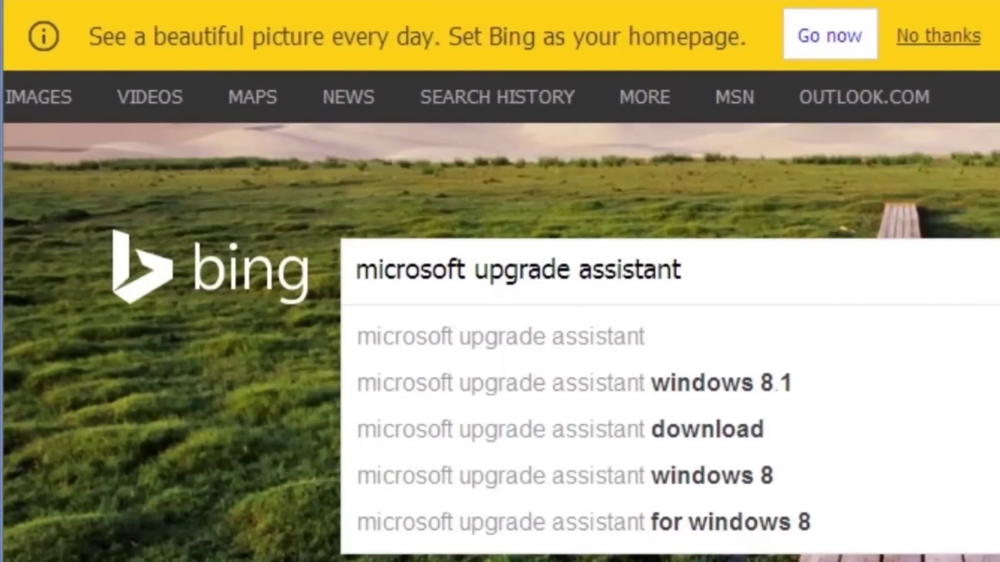
key("Return")
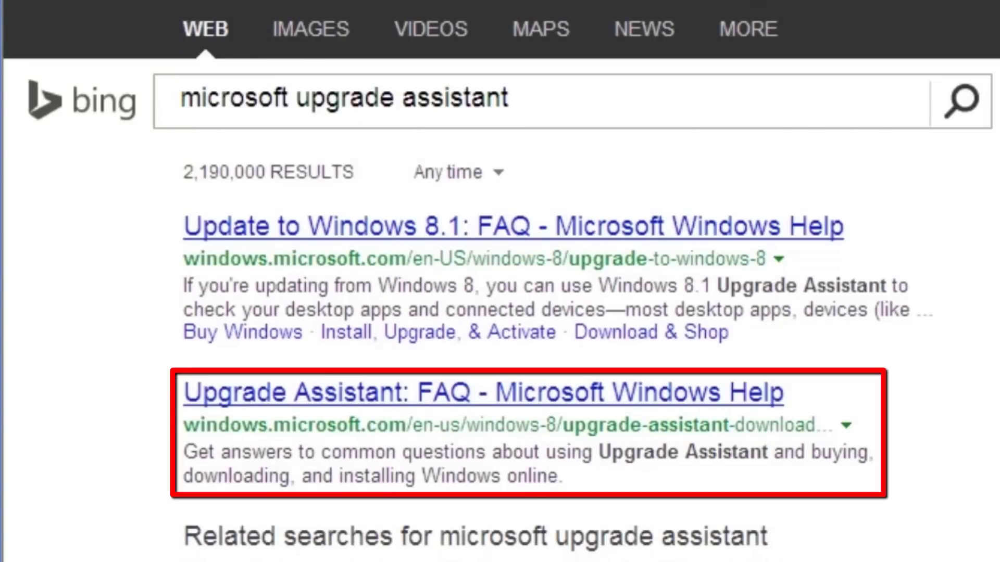
Open the 'Upgrade Assistant: FAQ' result maximized and start the Windows8-UpgradeAssistant.exe download
left_click(409, 395)
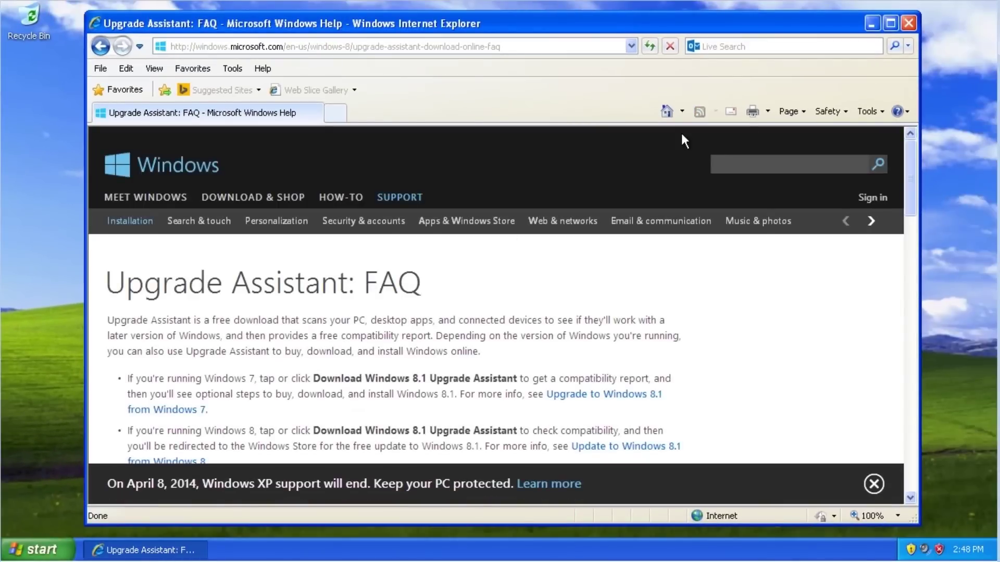
left_click(891, 23)
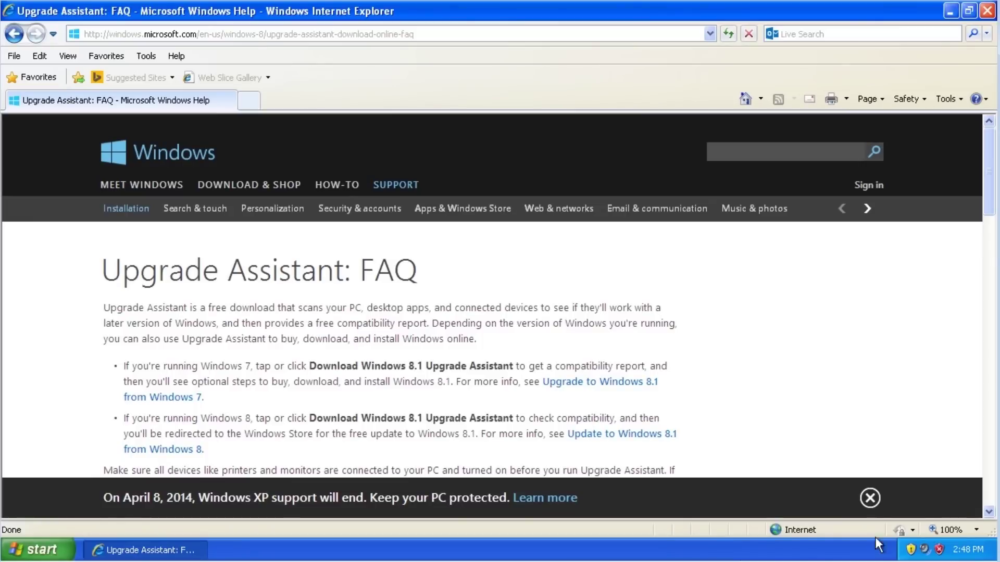
left_click_drag(991, 200, 991, 265)
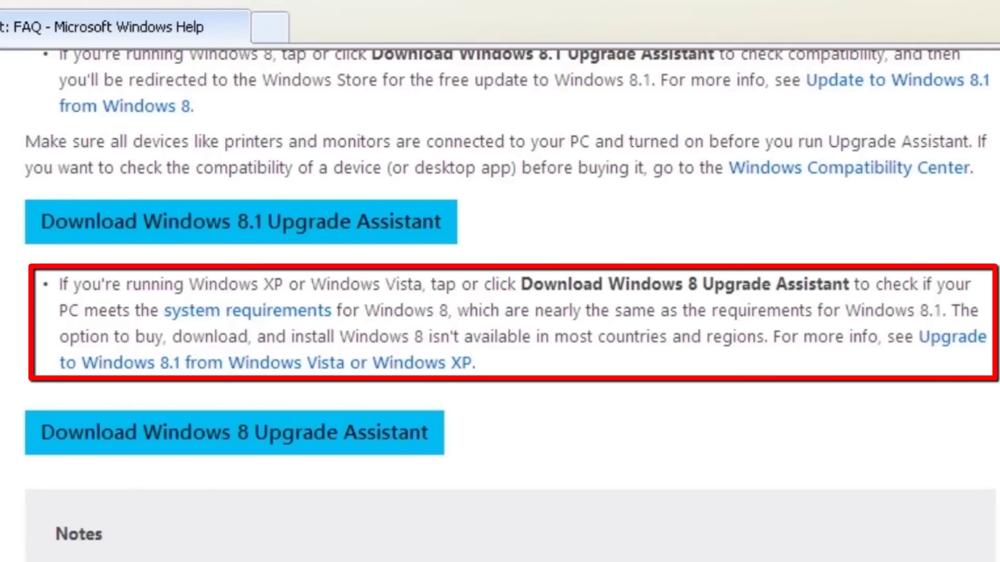
left_click(366, 443)
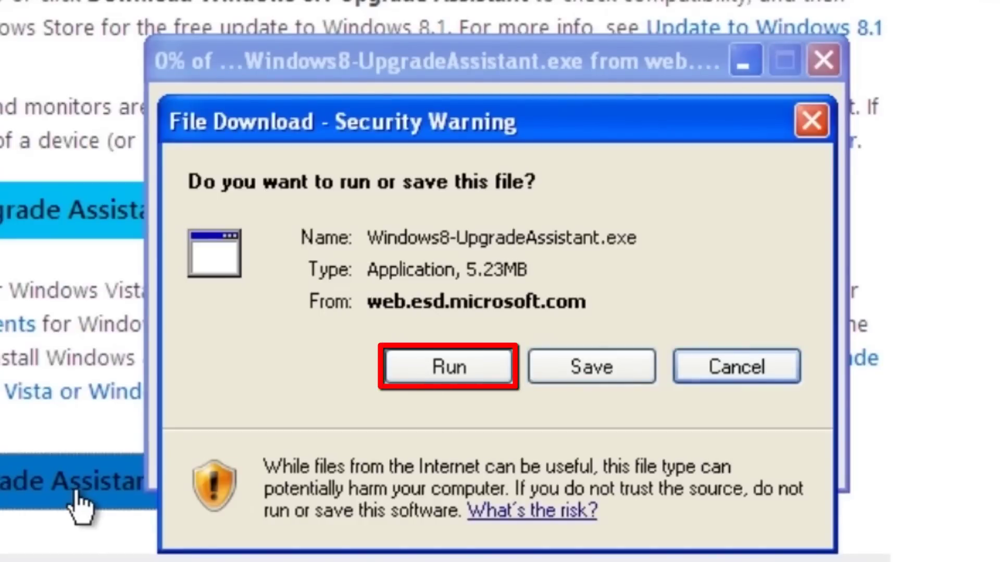
Run Windows8-UpgradeAssistant.exe, approving both security warnings for the Microsoft-published program
left_click(416, 370)
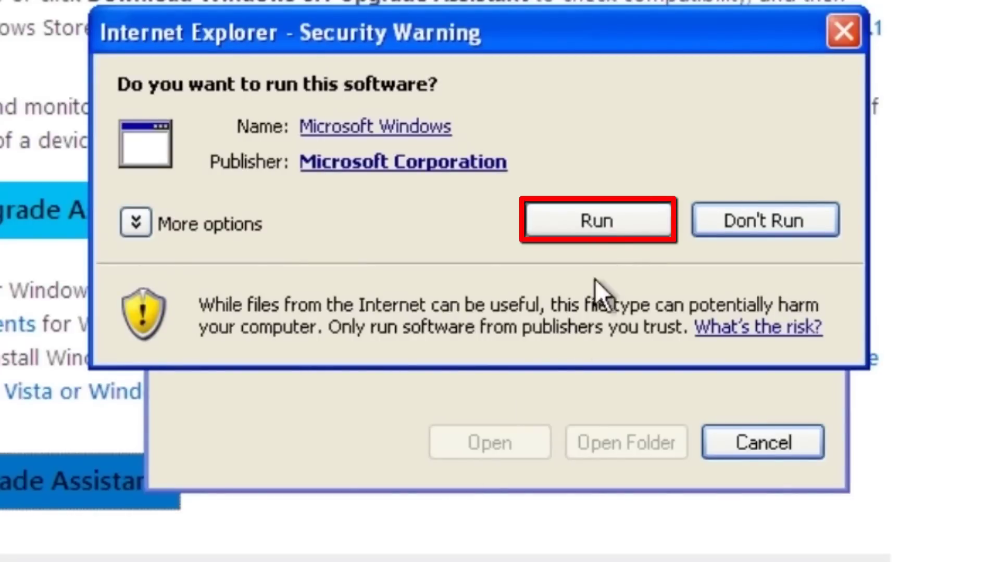
left_click(613, 221)
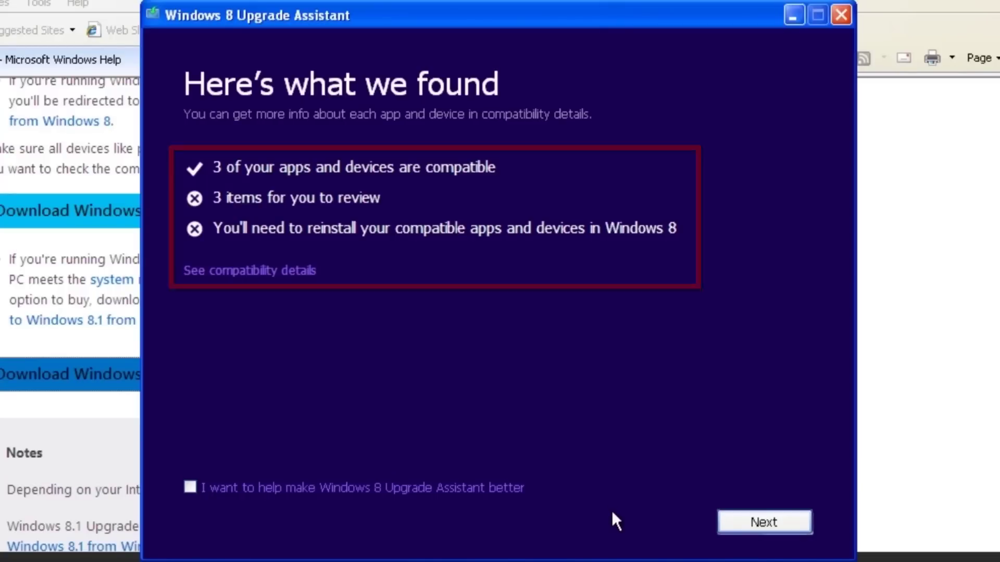
Check the compatibility details for 3 compatible apps and 3 items to review, then finish the assistant
left_click(307, 276)
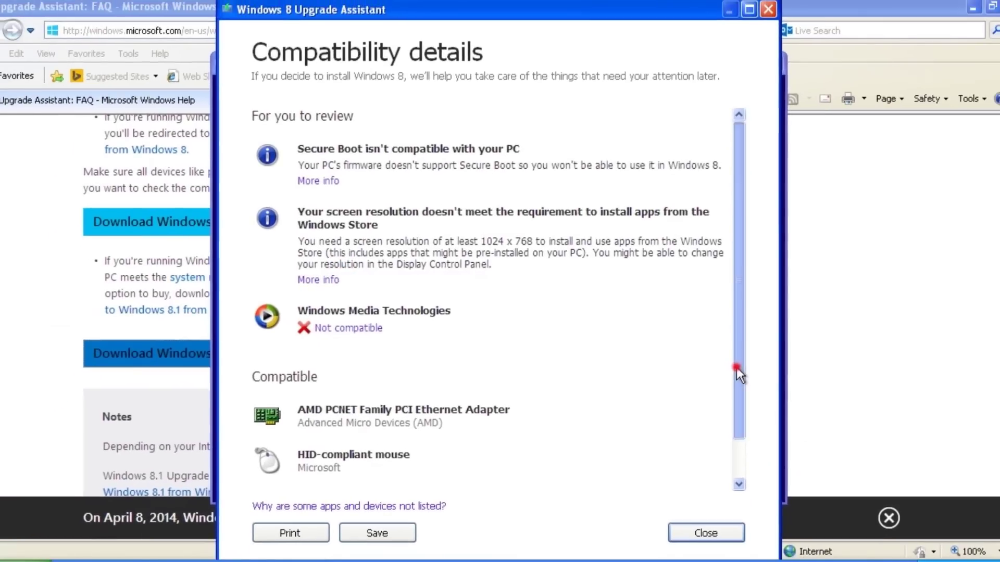
left_click_drag(736, 367, 739, 321)
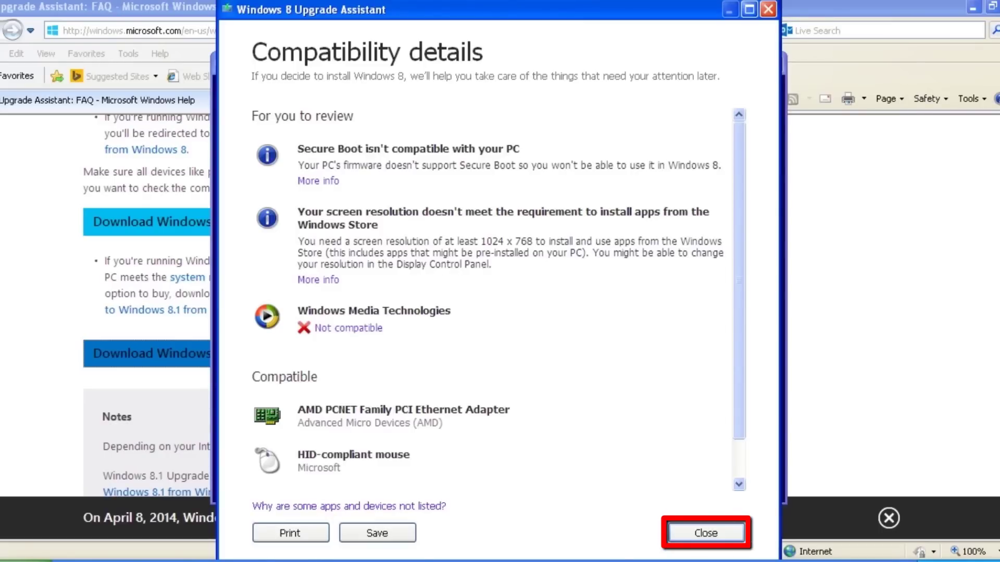
left_click(724, 532)
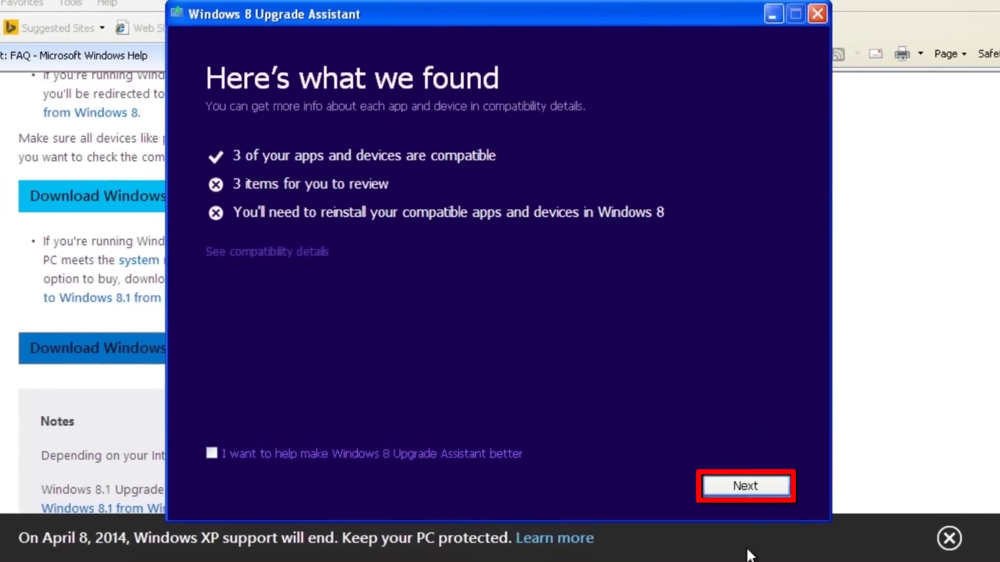
left_click(745, 491)
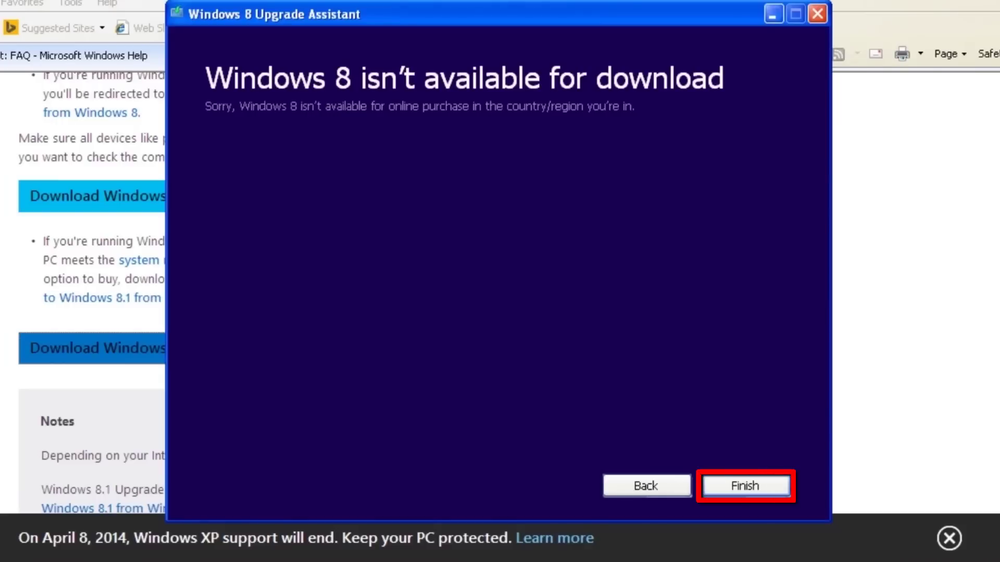
left_click(763, 487)
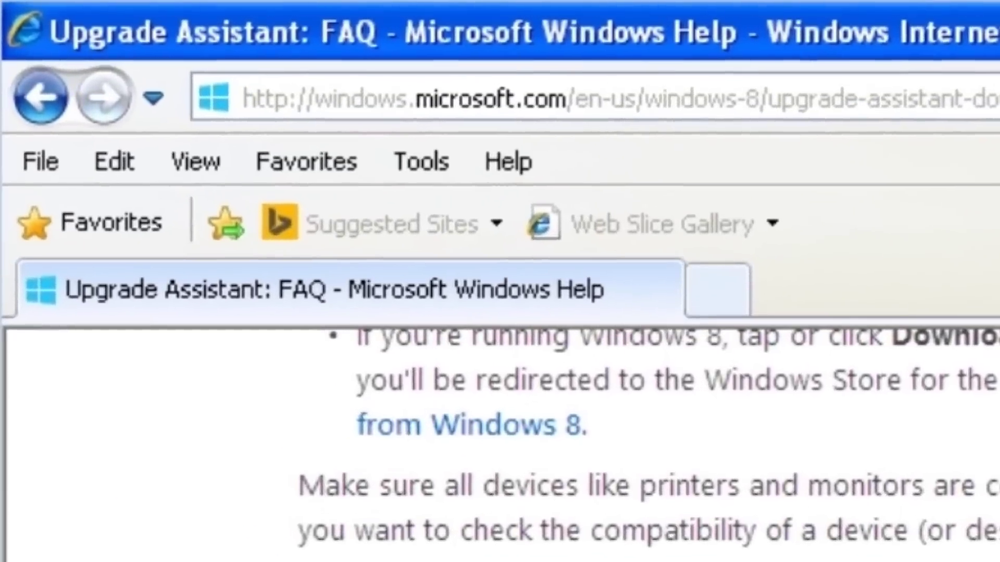
Navigate the browser to microsoftstore.com
left_click(469, 99)
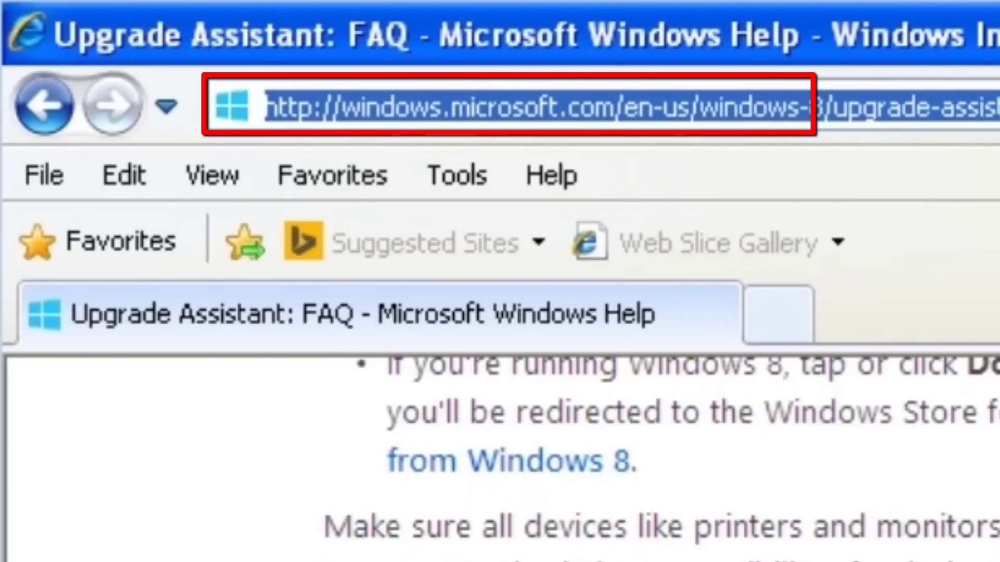
type("micr")
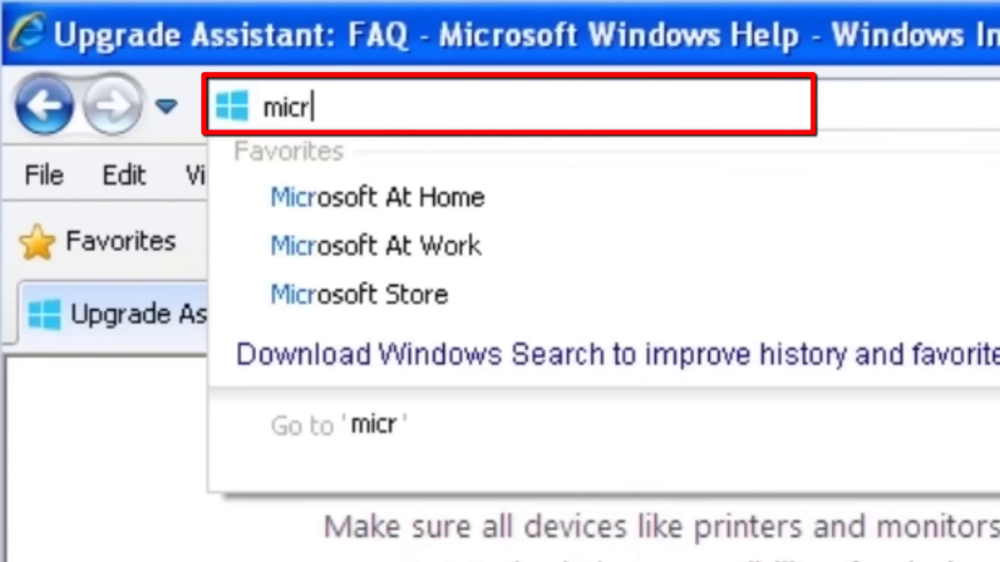
type("osoftstore.com")
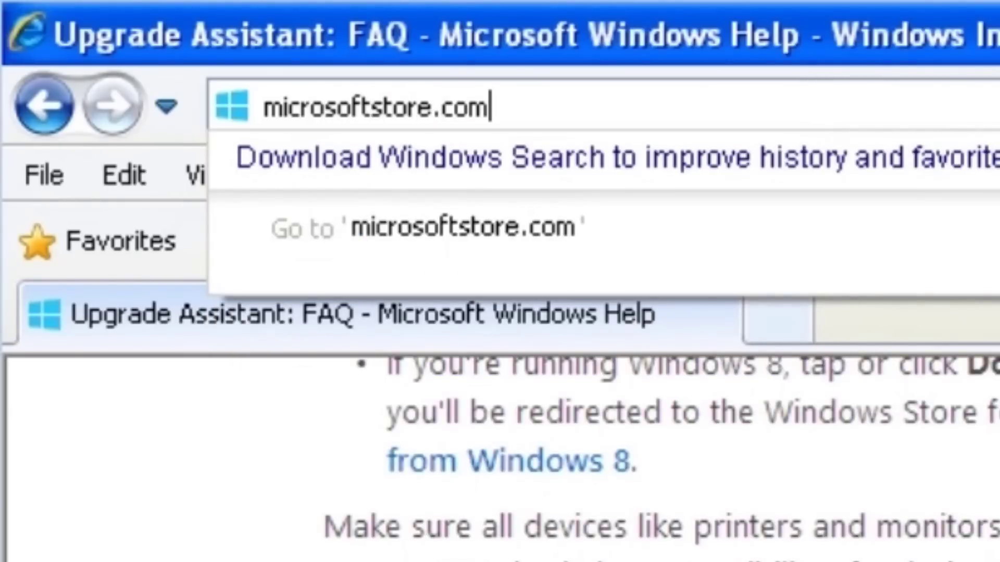
key("Return")
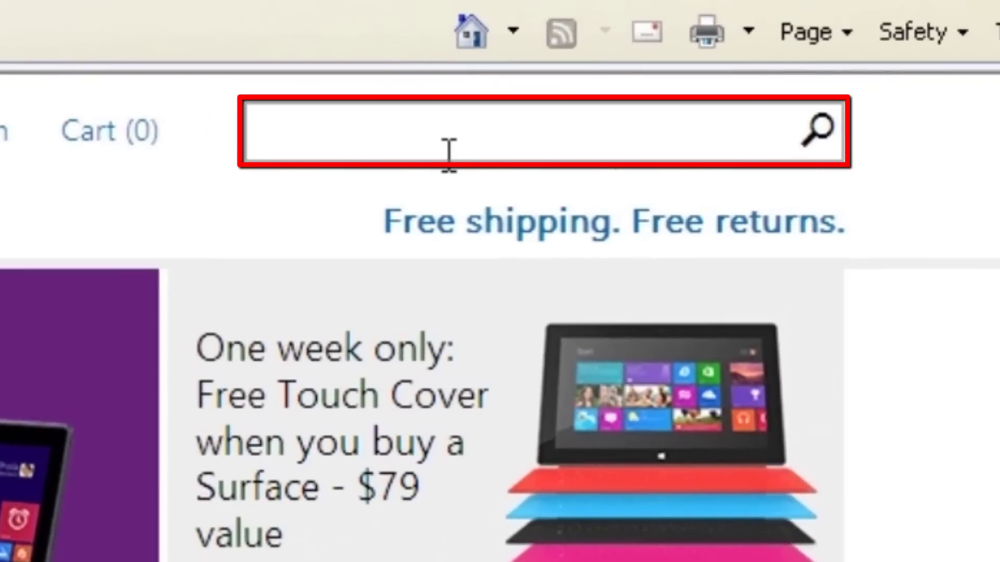
Search the store for 'windows 8' and browse the 292 results
left_click(462, 141)
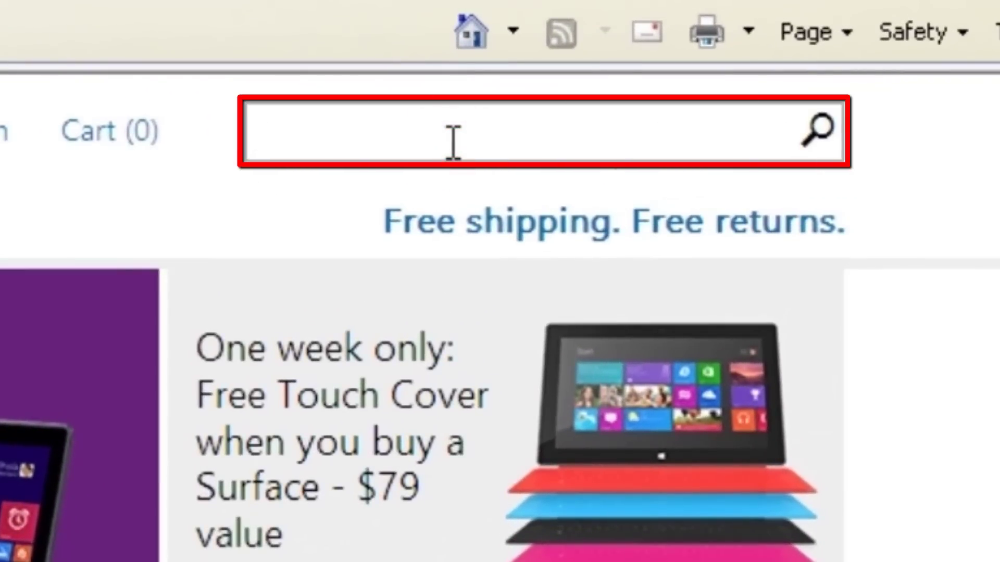
type("windows 8")
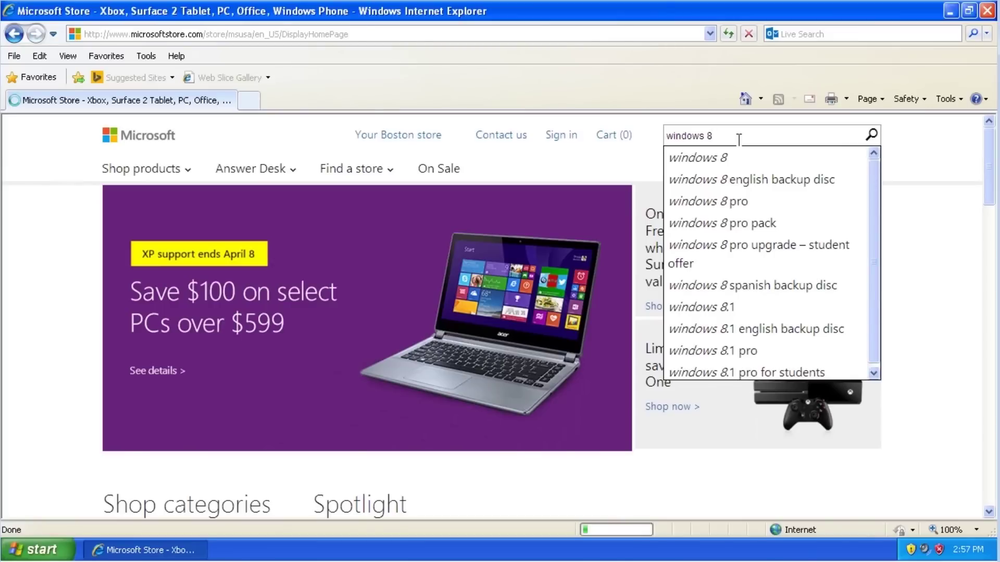
key("Return")
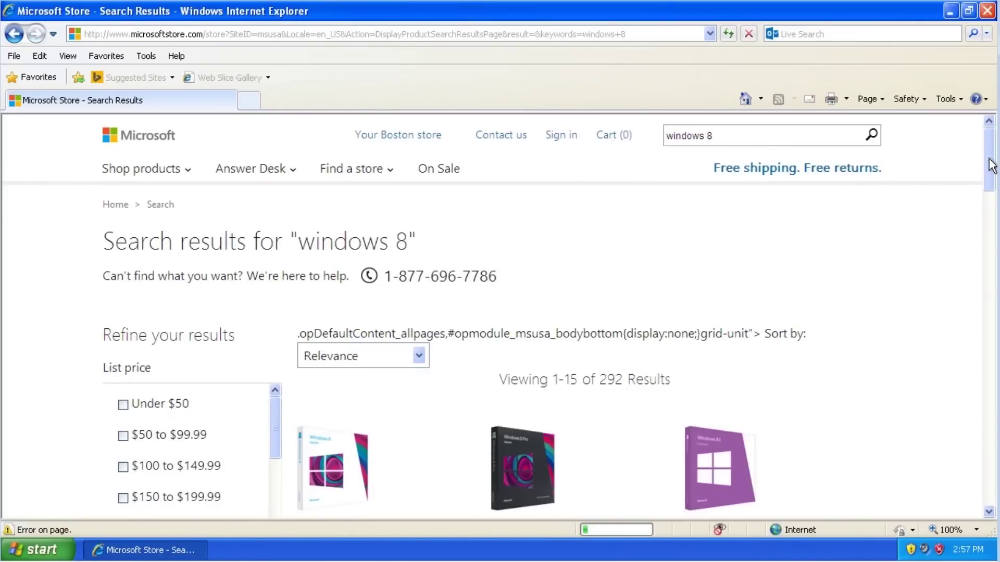
left_click_drag(988, 160, 989, 204)
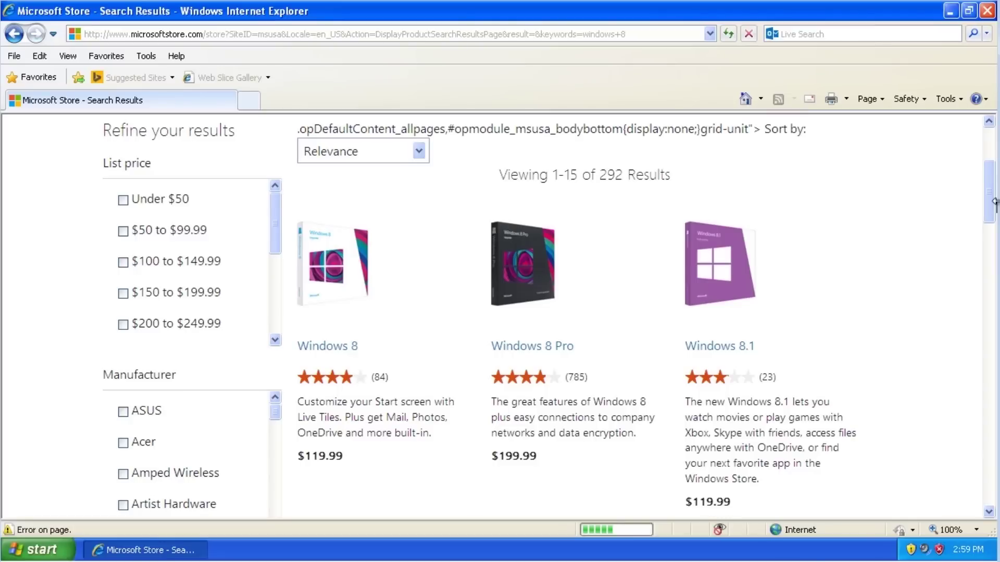
left_click_drag(993, 203, 990, 258)
left_click_drag(988, 252, 995, 208)
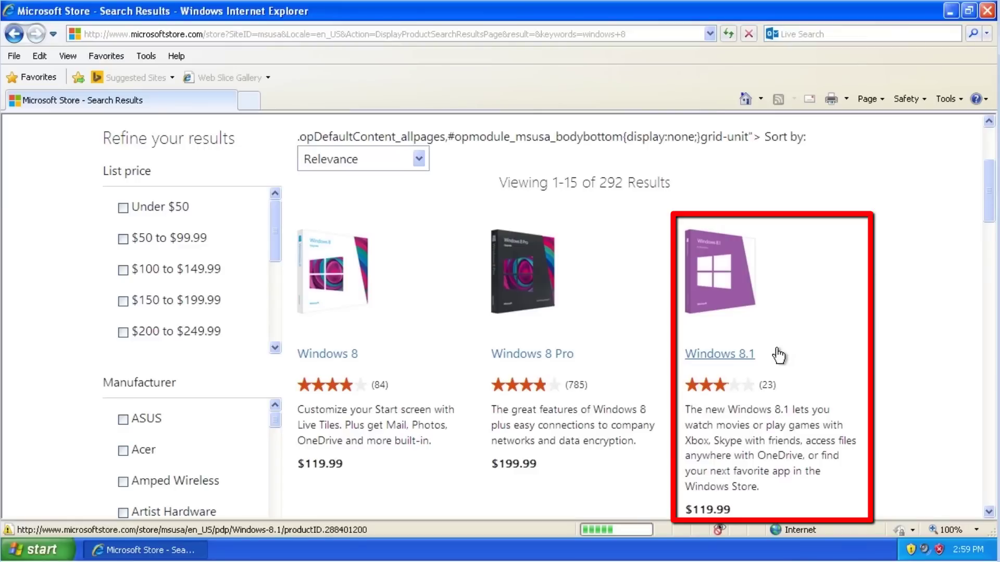
Open the Buy Windows 8.1 page and check the English (download) option
left_click(745, 354)
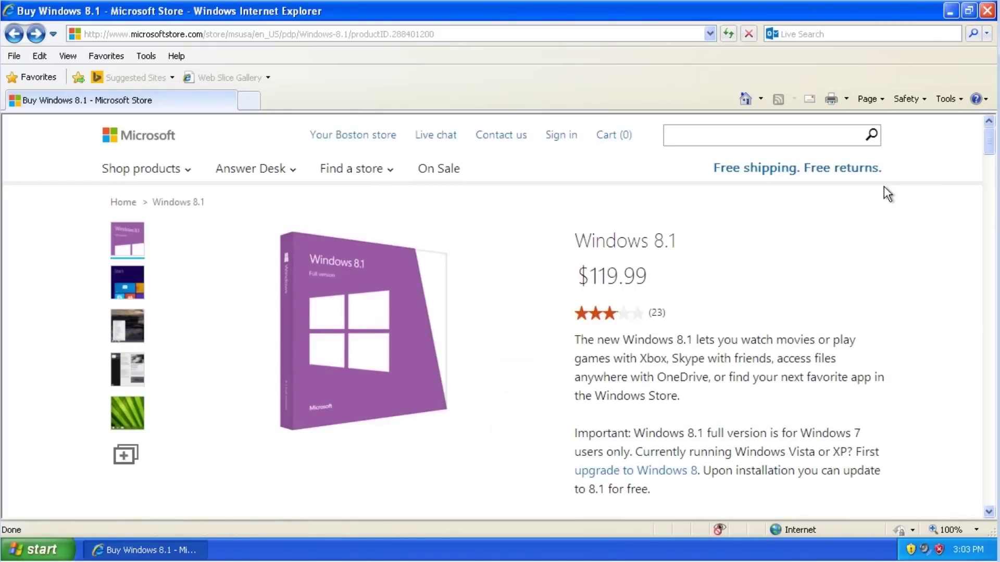
left_click_drag(989, 148, 989, 173)
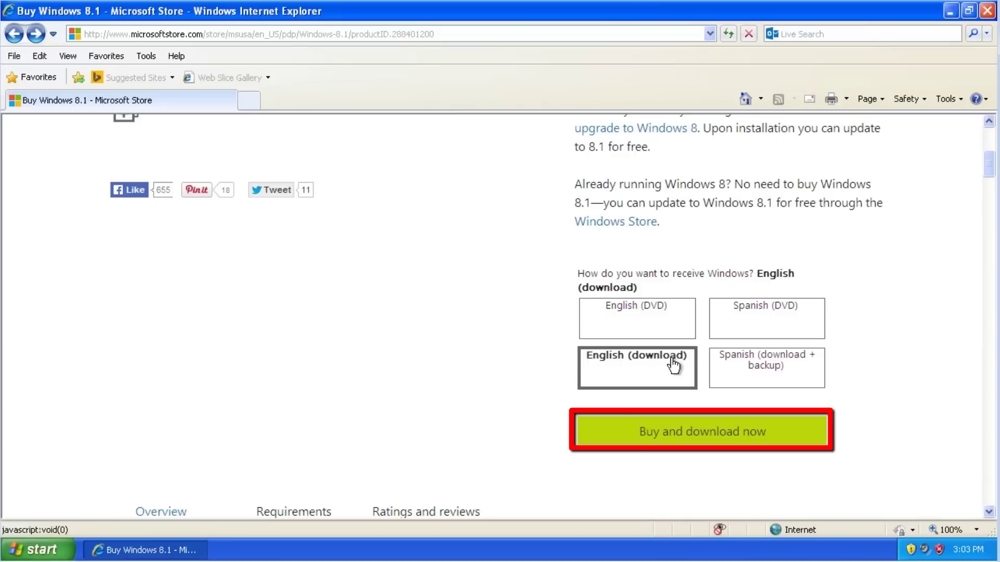
Buy the Windows 8.1 English download and check out the cart
left_click(762, 437)
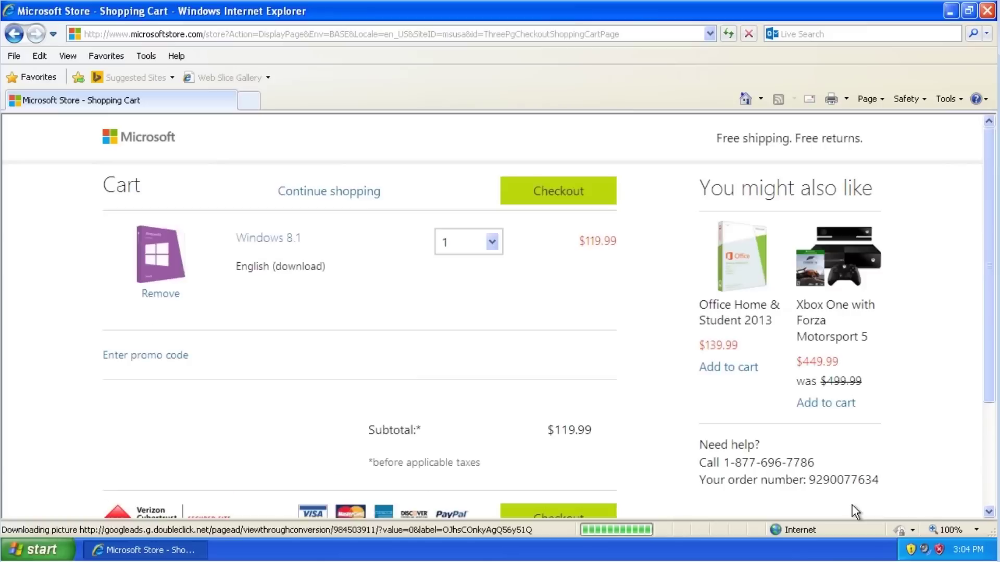
left_click(579, 195)
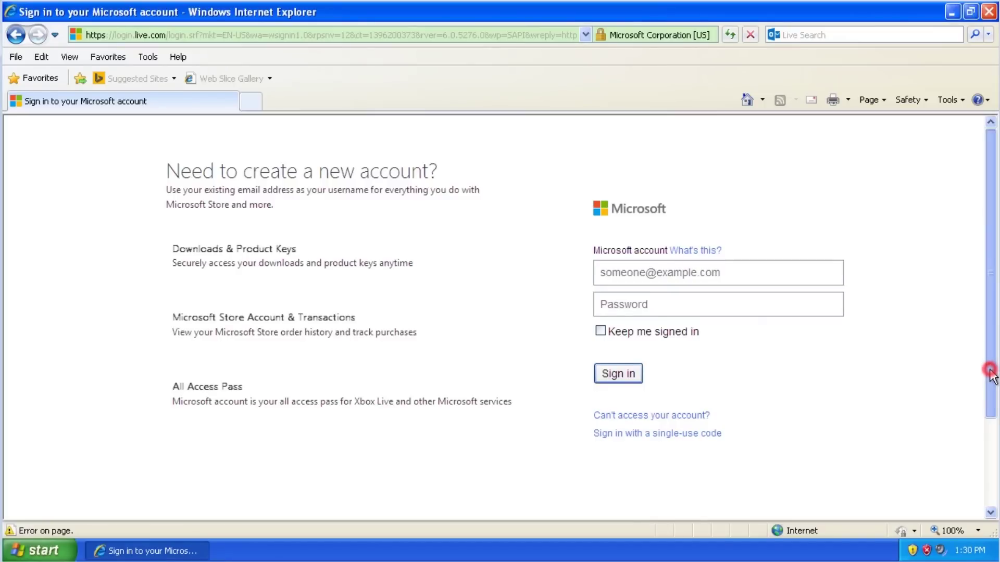
Look over the Microsoft account sign-in page, then minimize Internet Explorer to the desktop
left_click_drag(992, 373, 977, 471)
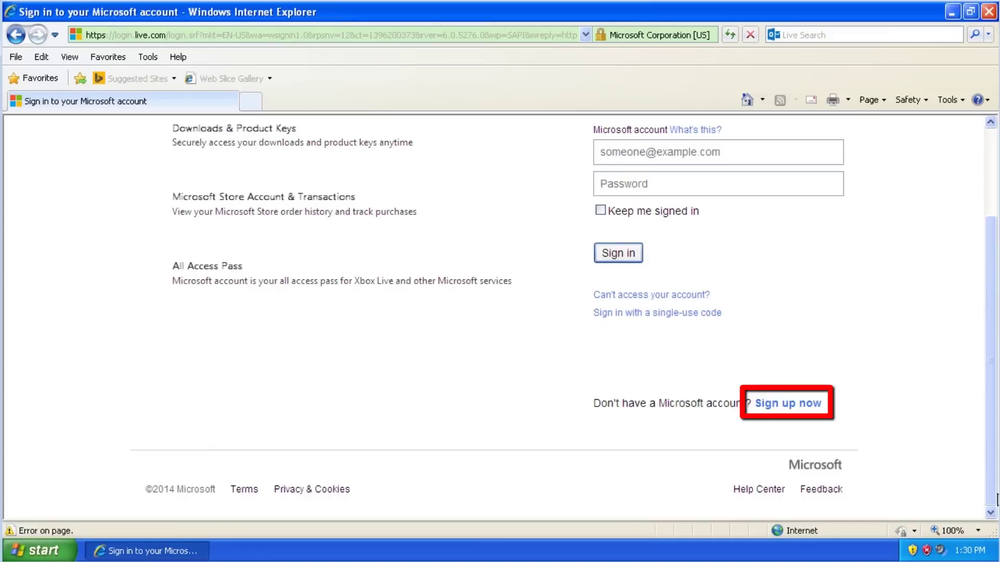
left_click_drag(993, 435, 989, 328)
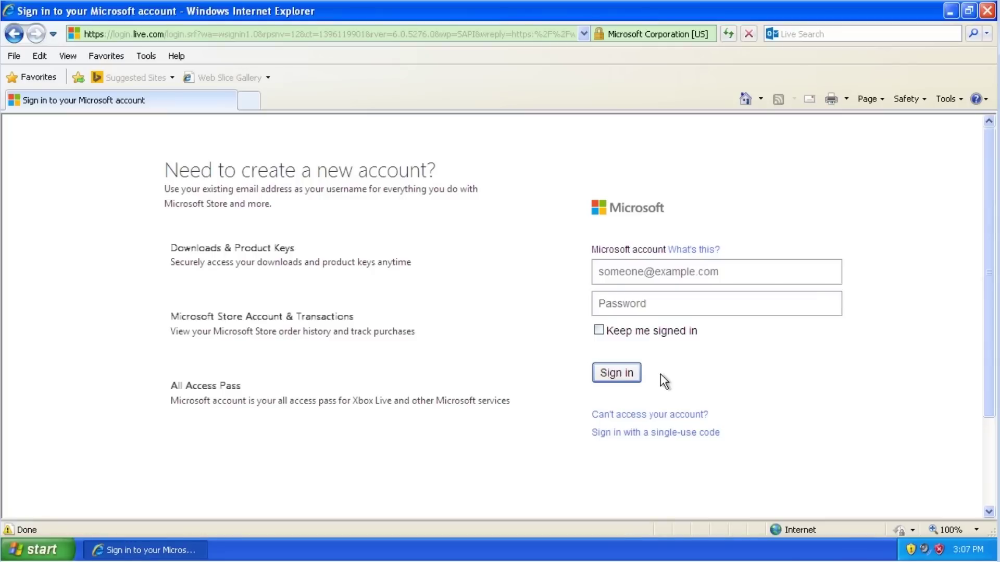
left_click(951, 14)
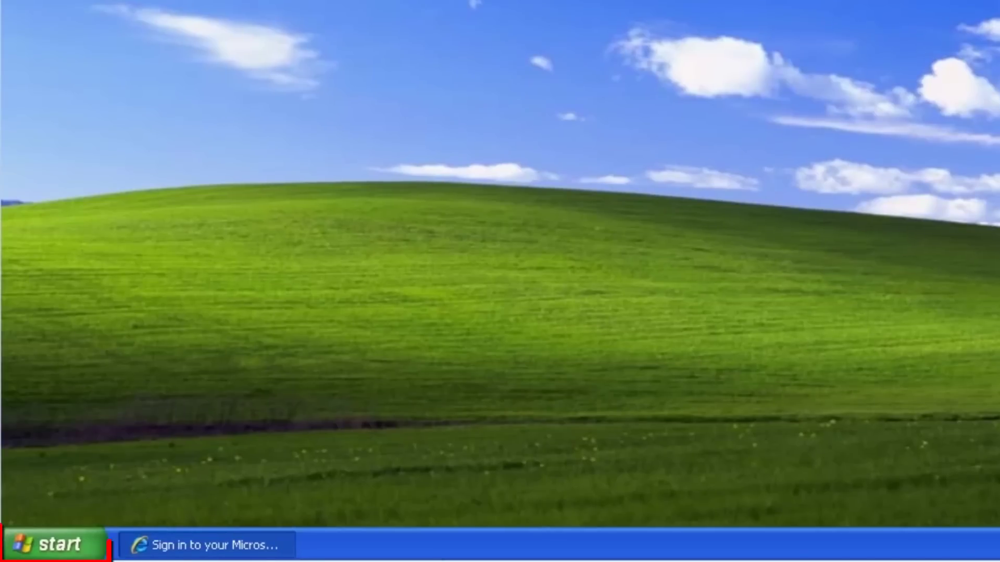
Run Windows 8 Setup from the installation disc in drive D: via My Computer
left_click(26, 543)
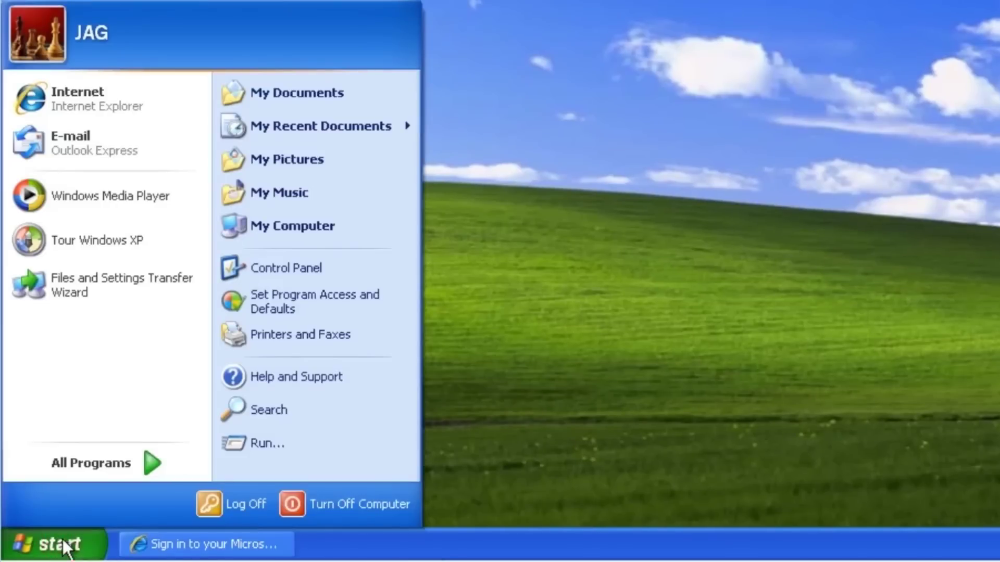
left_click(403, 232)
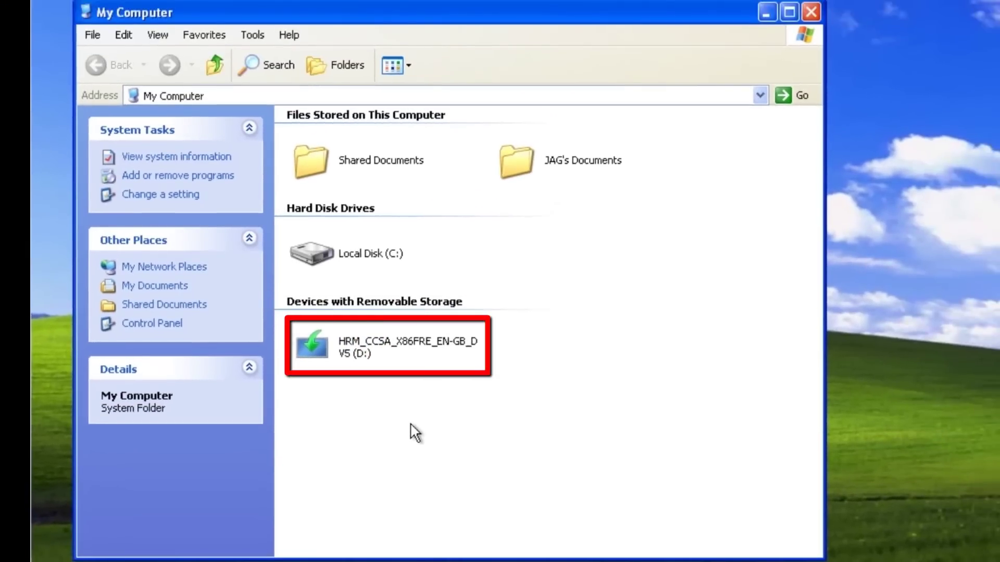
left_click(360, 348)
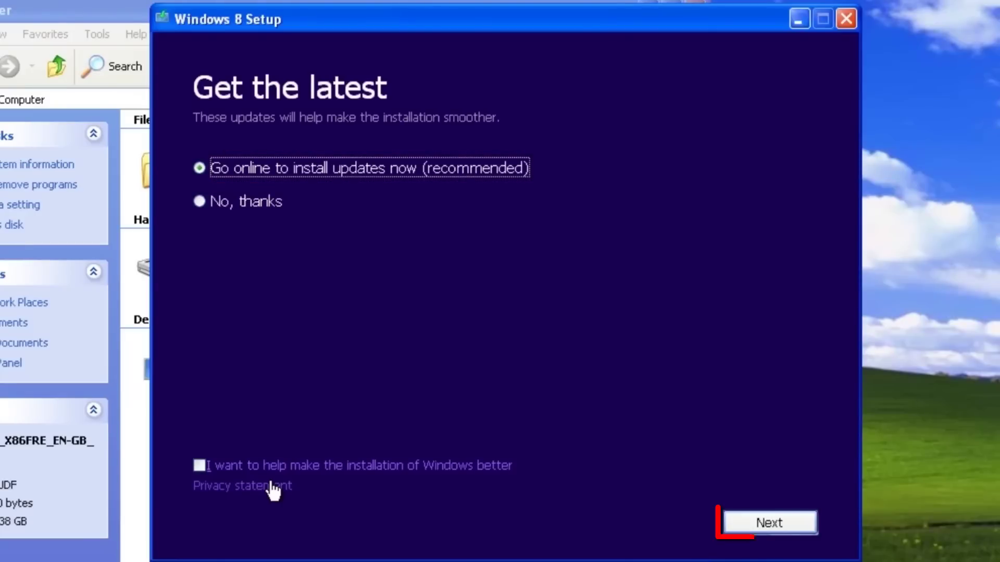
Go online for setup updates, then paste in the product key and continue to the licence terms
left_click(805, 526)
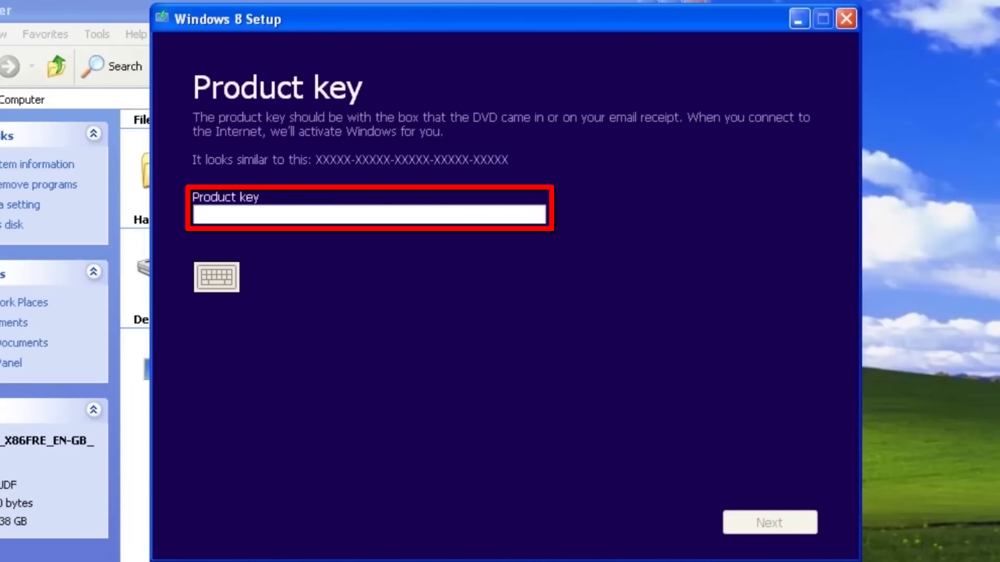
key("ctrl+v")
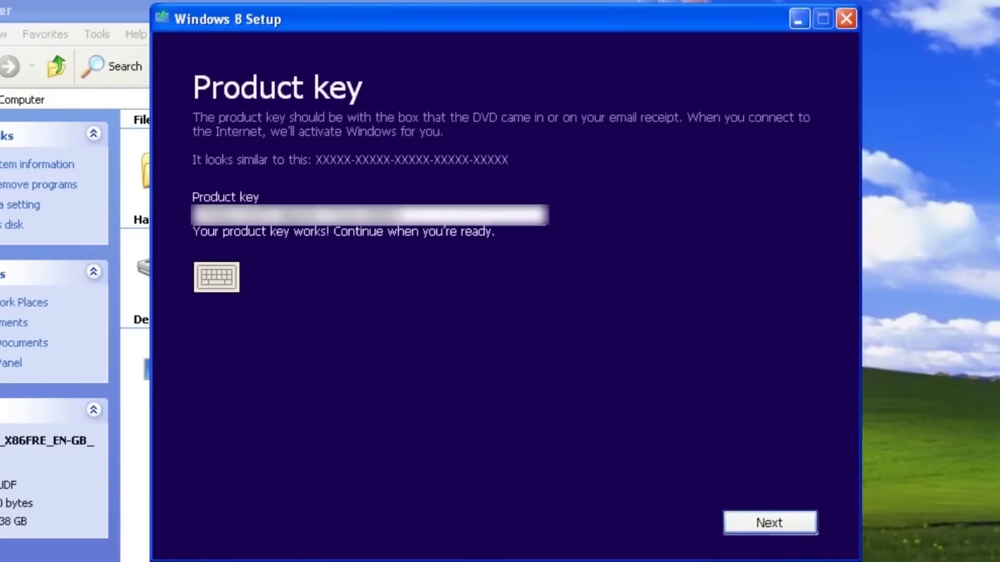
left_click(766, 525)
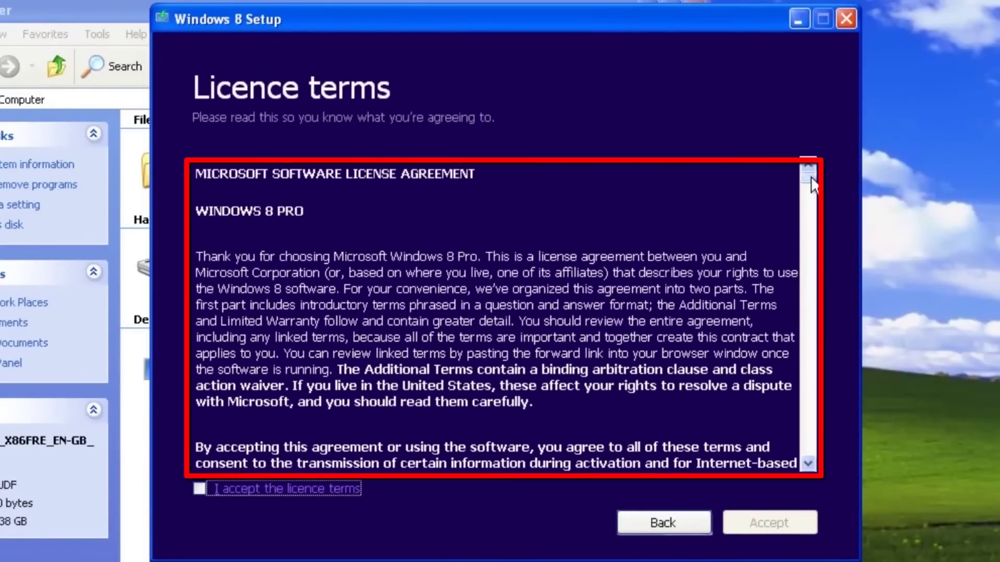
Scroll through the Windows 8 Pro licence, tick 'I accept the licence terms', and accept
left_click_drag(811, 181, 807, 464)
left_click(199, 487)
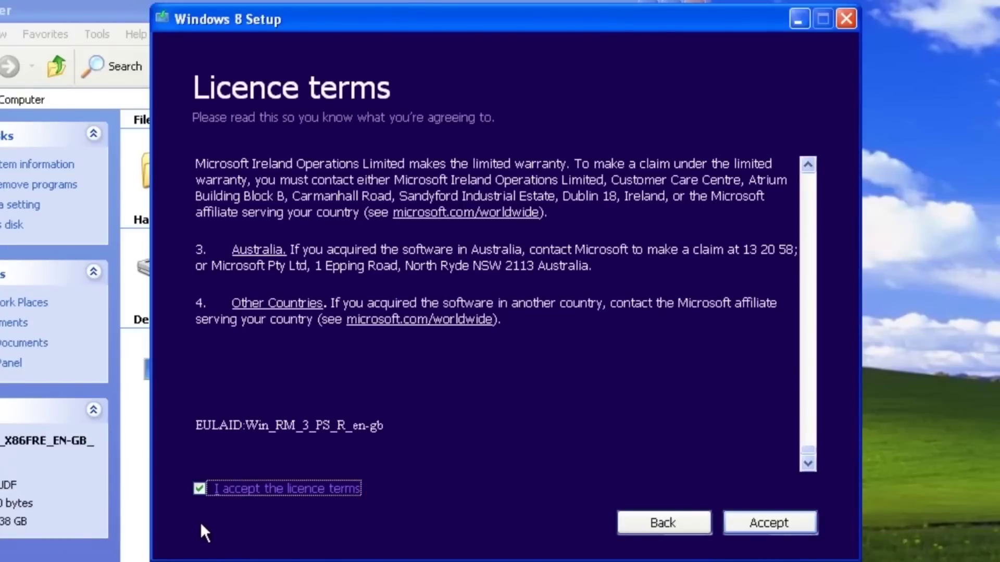
left_click(811, 526)
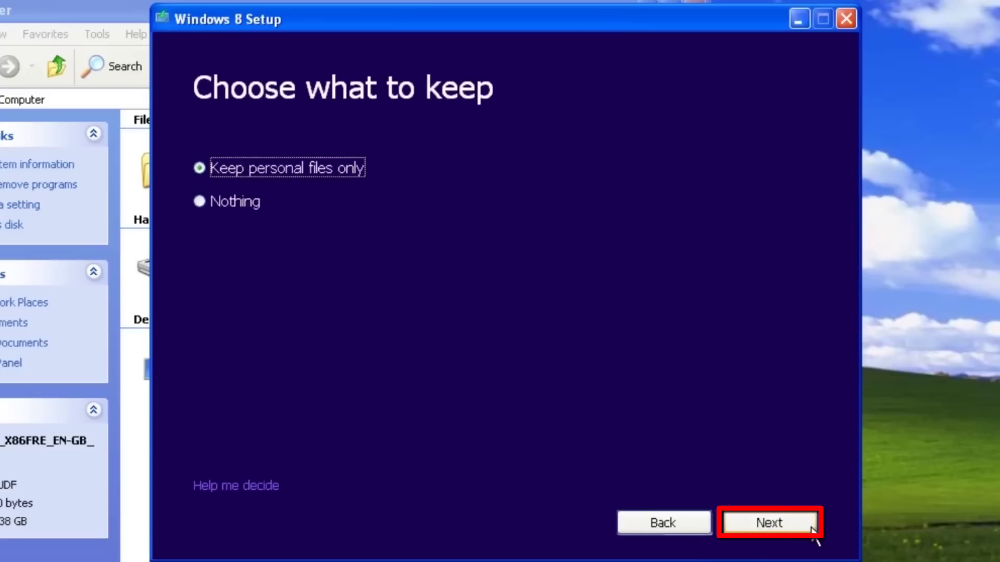
Choose 'Keep personal files only' and start the Windows 8 Pro installation
left_click(811, 527)
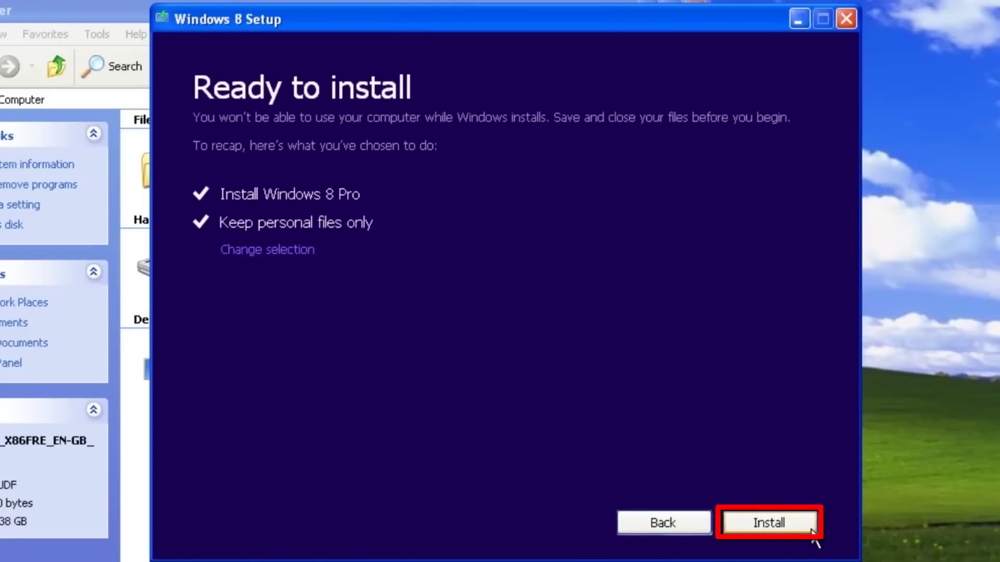
left_click(811, 529)
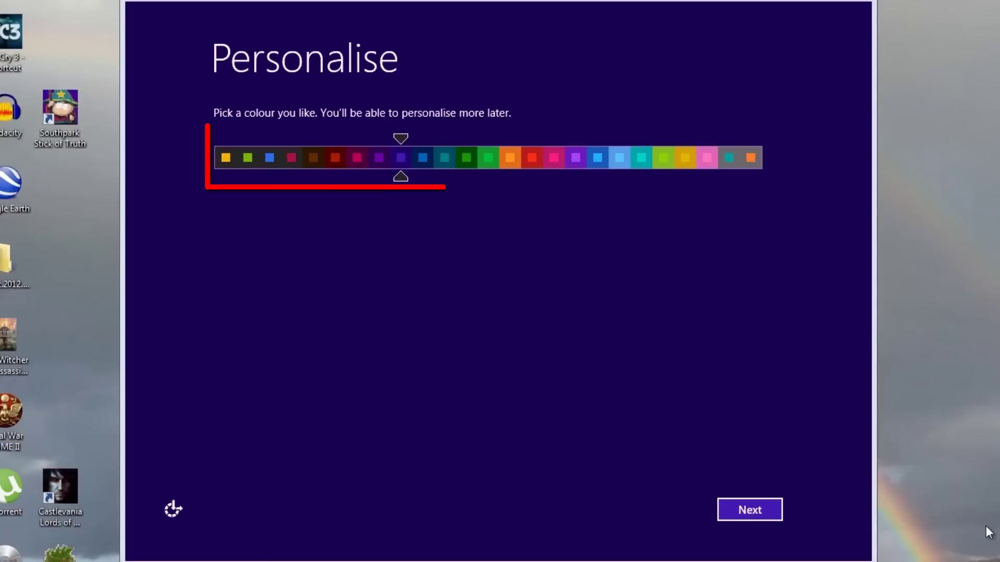
Keep the dark purple colour and choose Use express settings
left_click(749, 514)
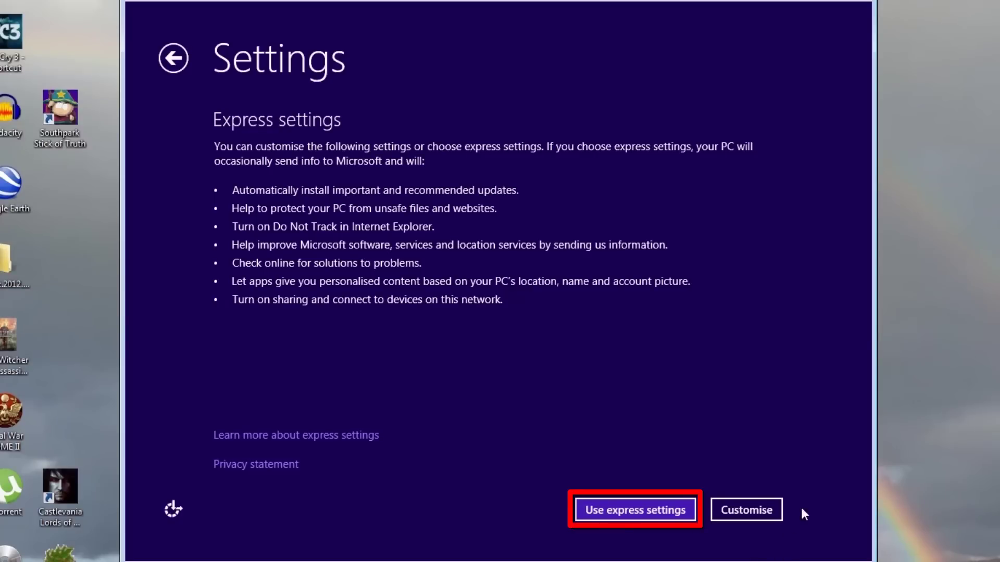
left_click(683, 514)
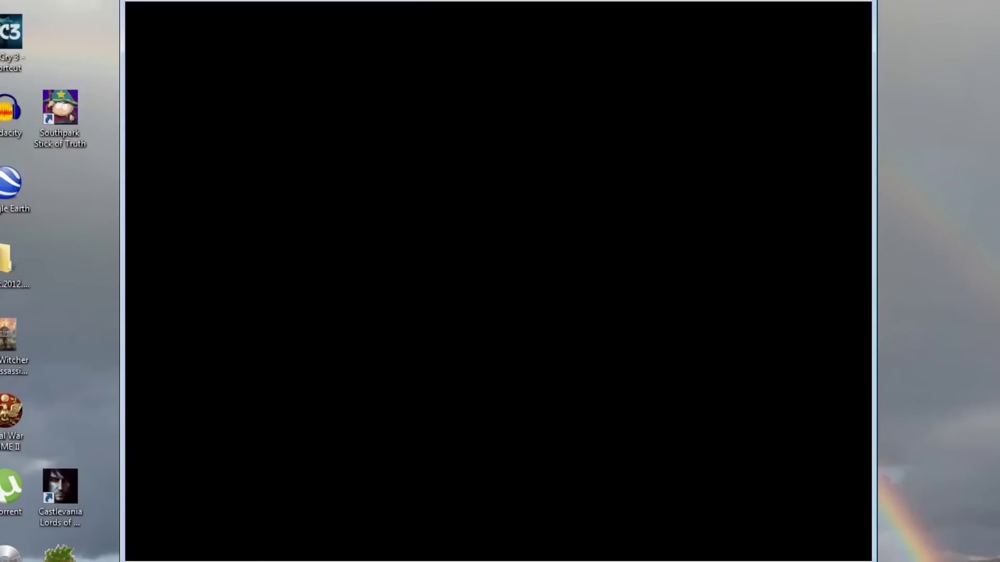